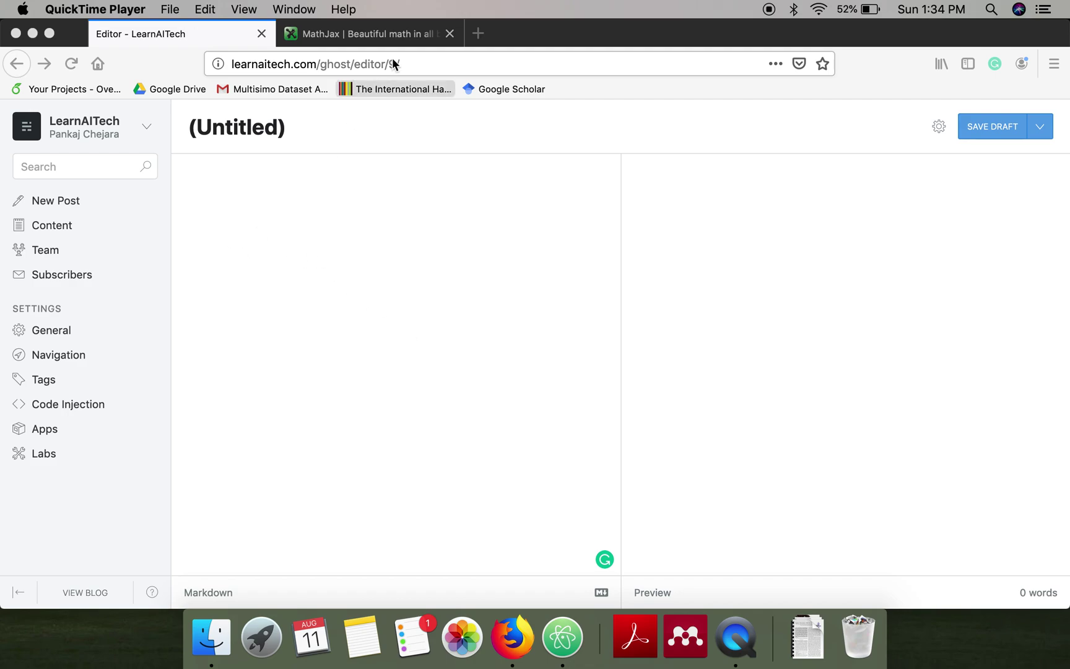
Step: View the example formula on the MathJax website, then return to the Ghost editor
left_click(380, 33)
scroll(324, 302, "down", 8)
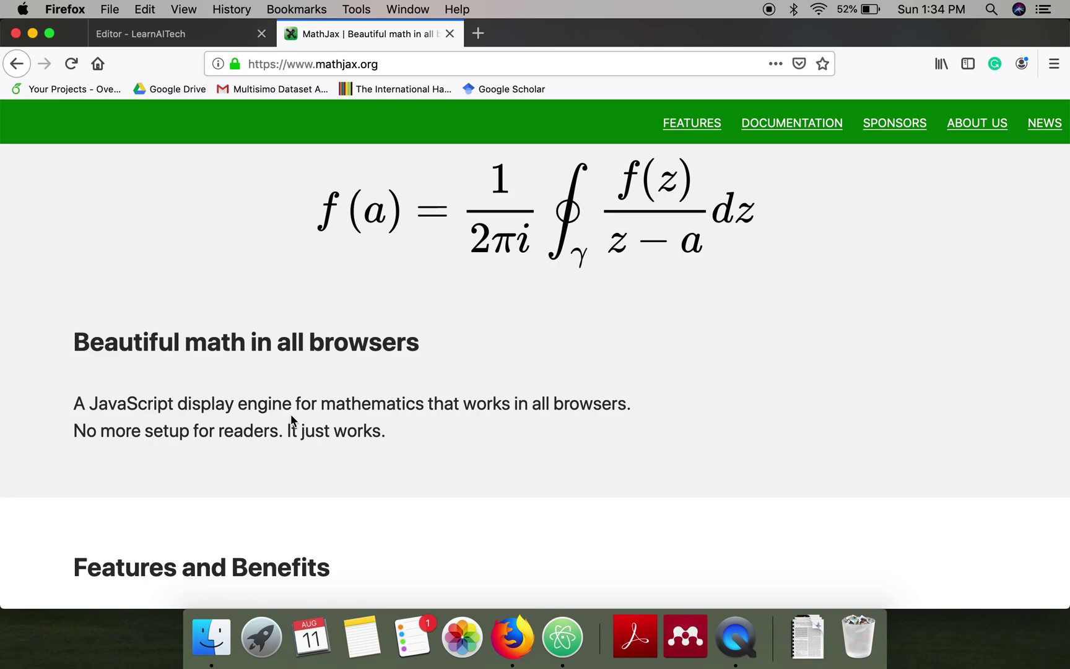
left_click(196, 33)
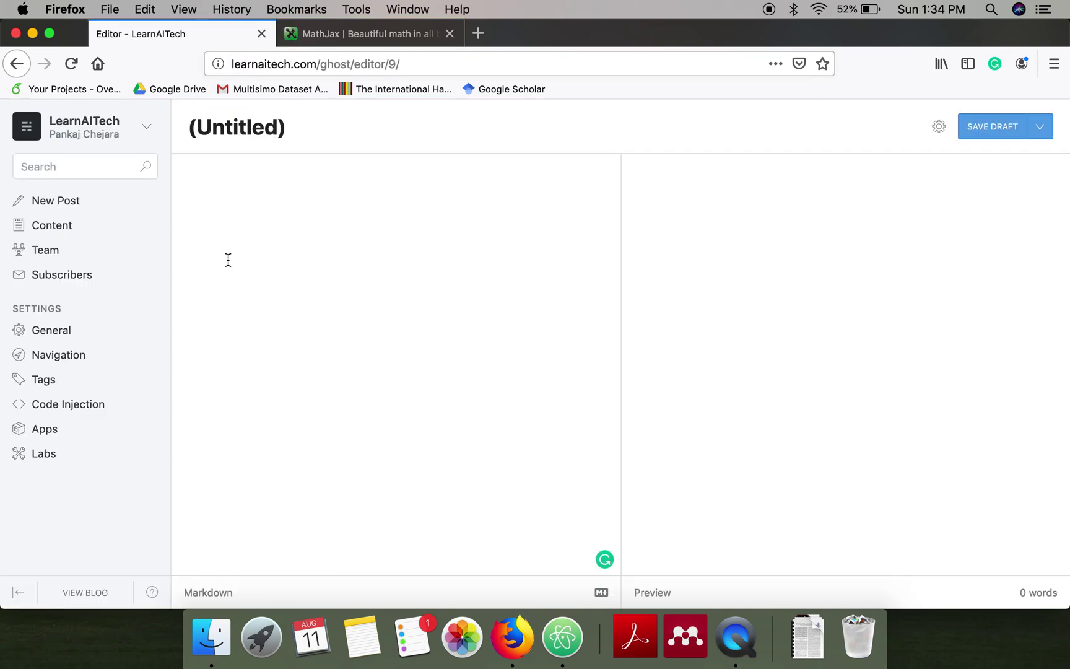
Step: Review the header stylesheet link and two footer scripts in Code Injection
left_click(94, 405)
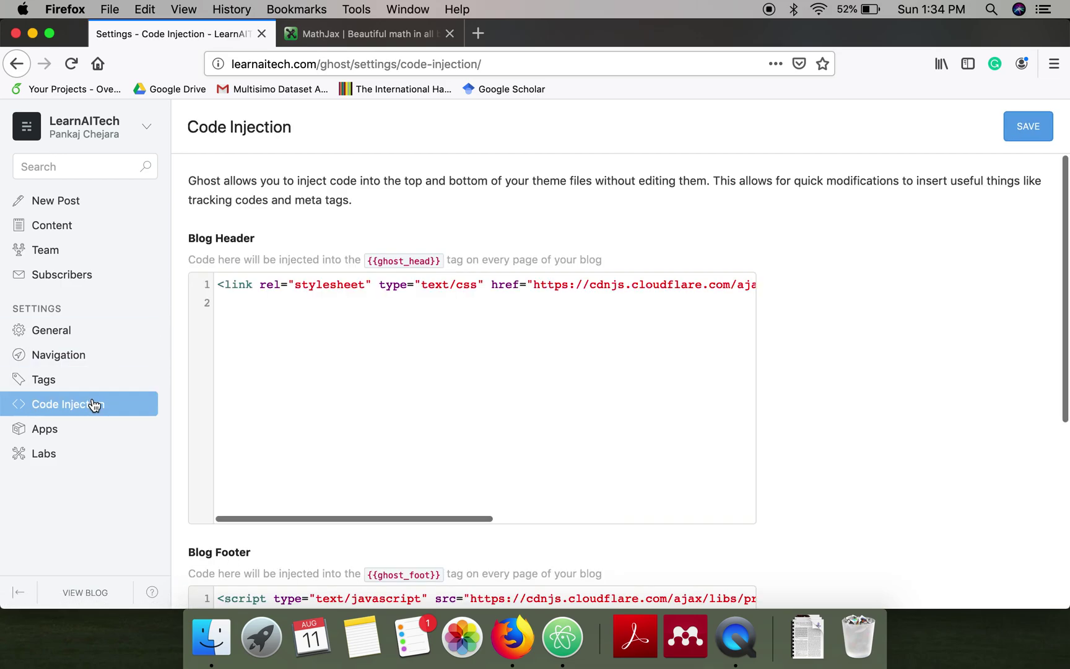
scroll(374, 322, "down", 5)
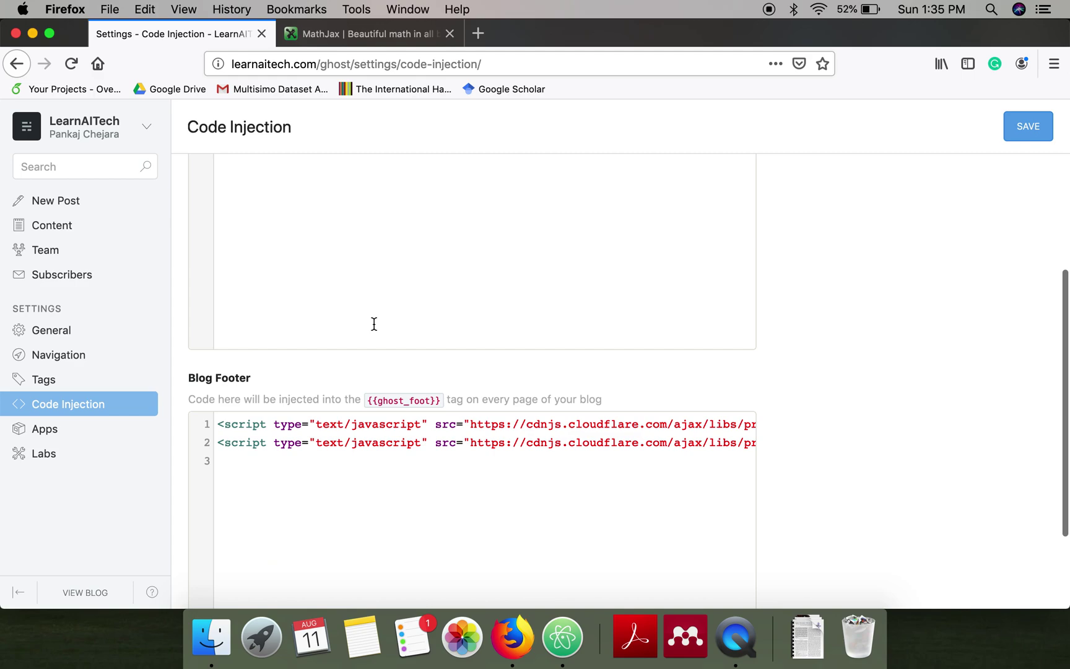
scroll(374, 323, "up", 5)
scroll(417, 371, "down", 3)
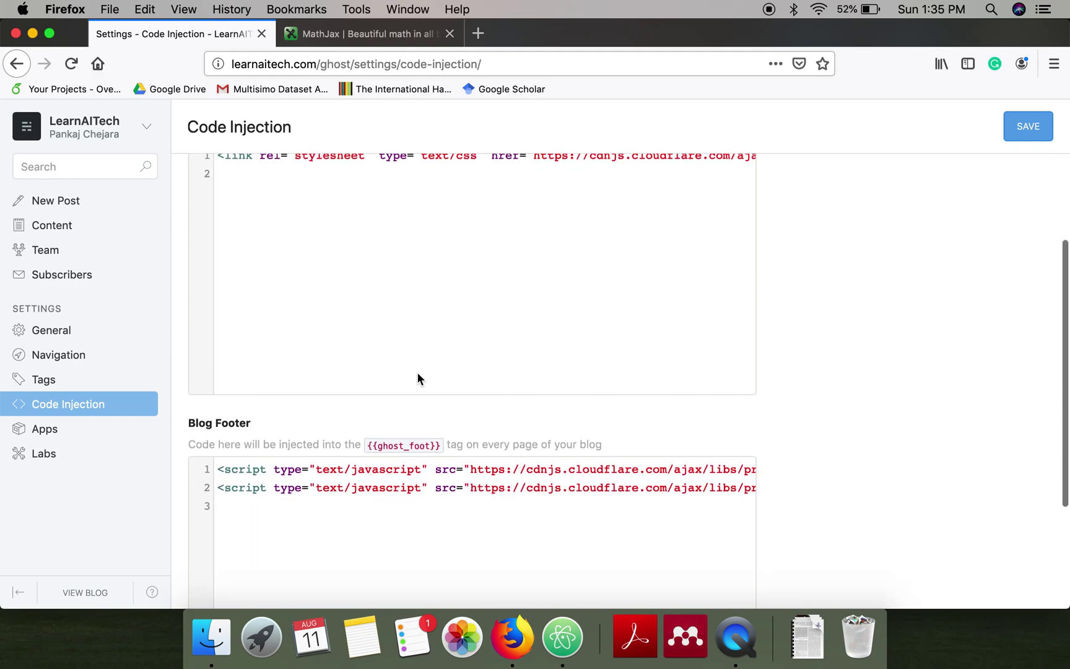
scroll(418, 371, "up", 2)
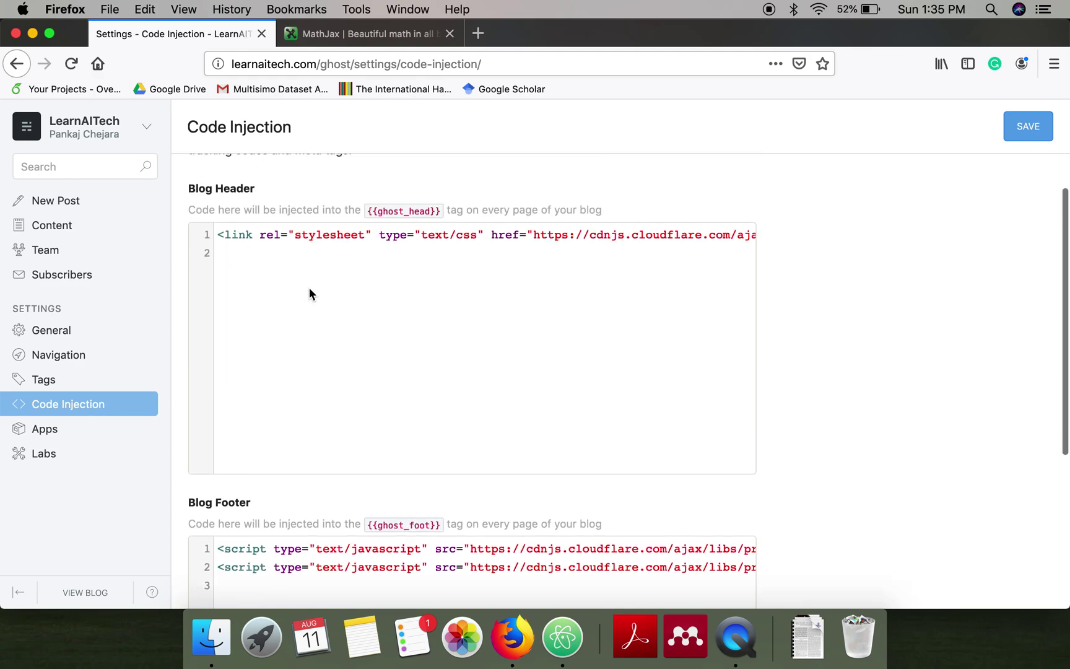
scroll(317, 294, "down", 5)
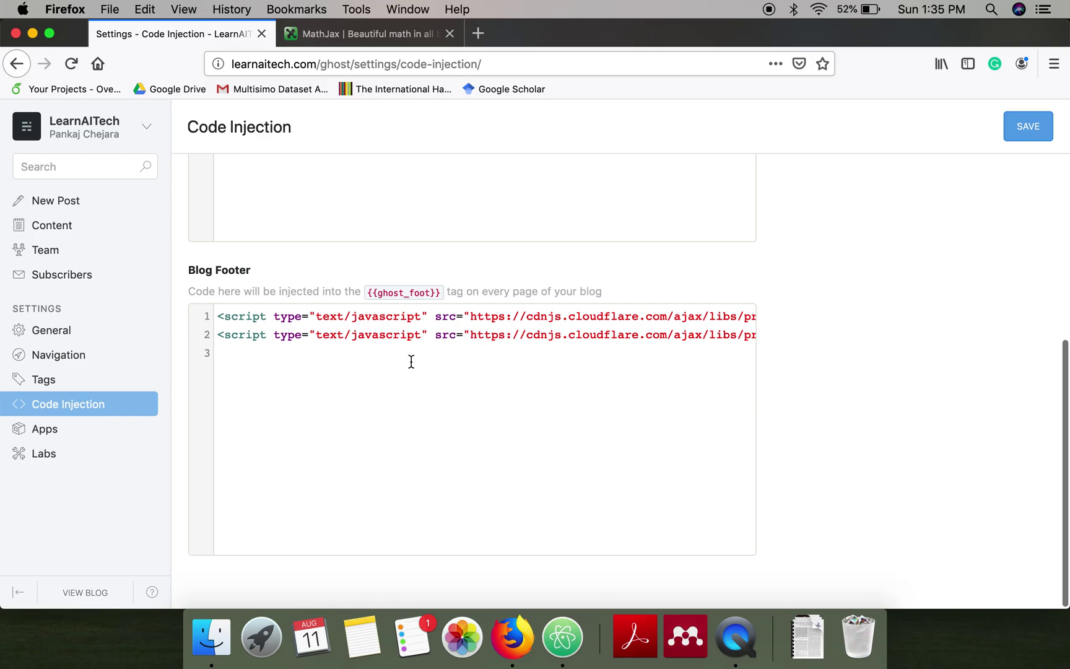
scroll(334, 318, "up", 5)
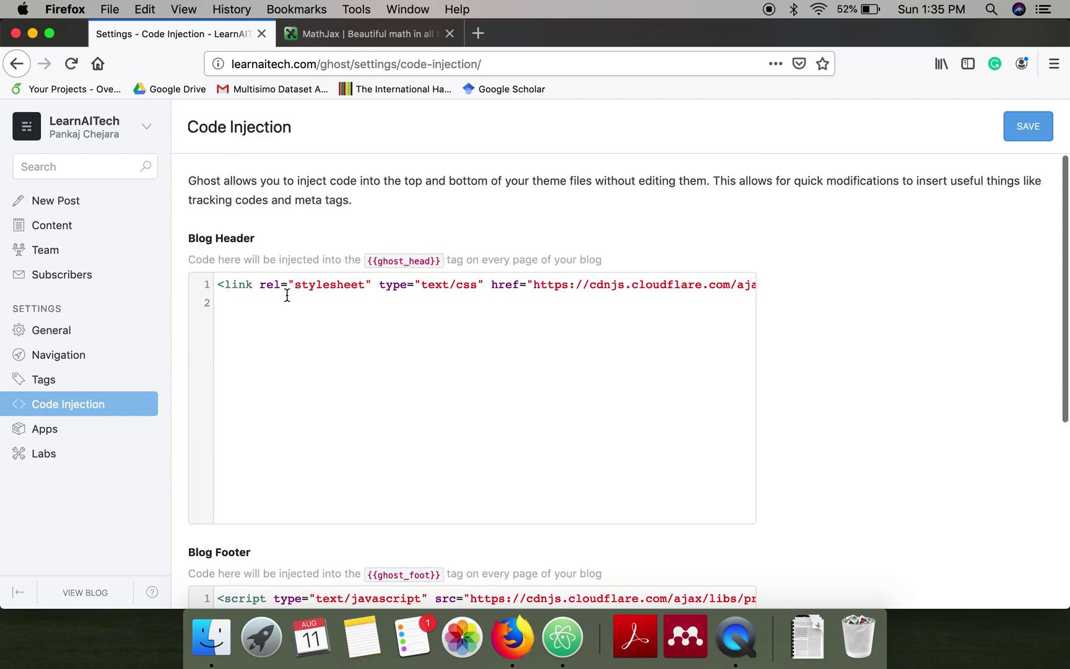
scroll(371, 296, "right", 10)
scroll(371, 296, "left", 6)
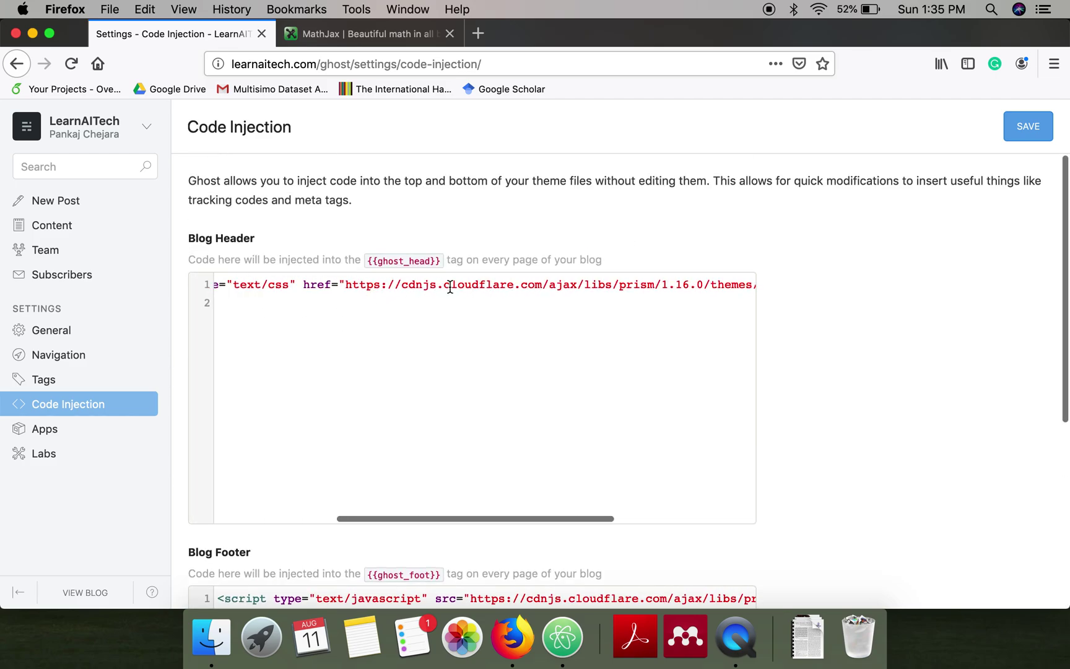
scroll(377, 393, "down", 5)
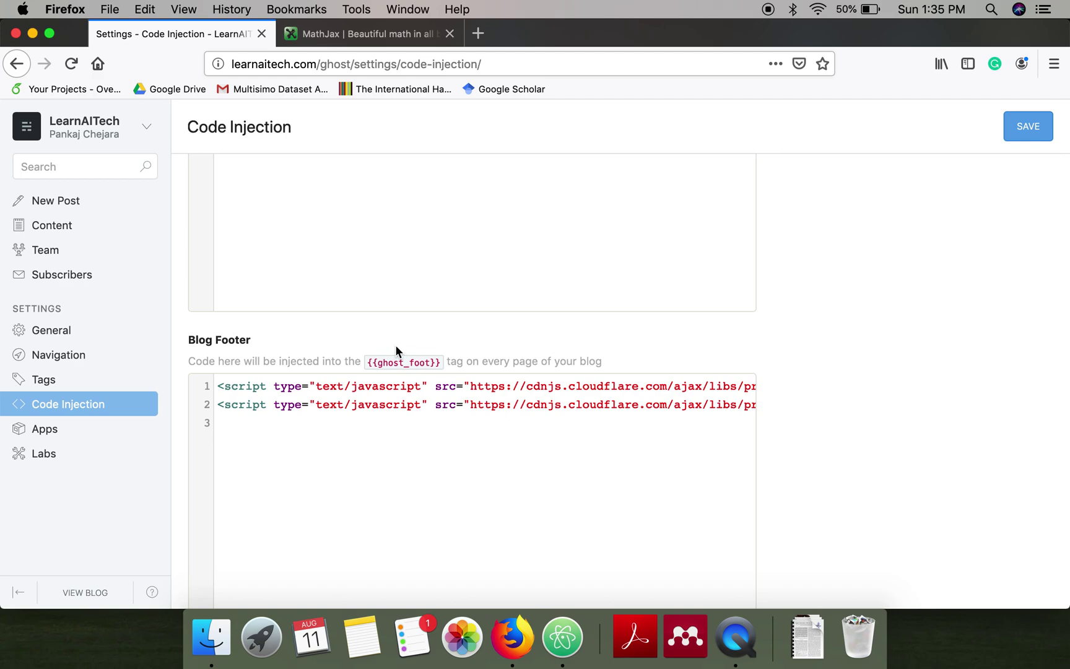
scroll(349, 303, "up", 5)
scroll(349, 304, "up", 3)
scroll(348, 303, "down", 4)
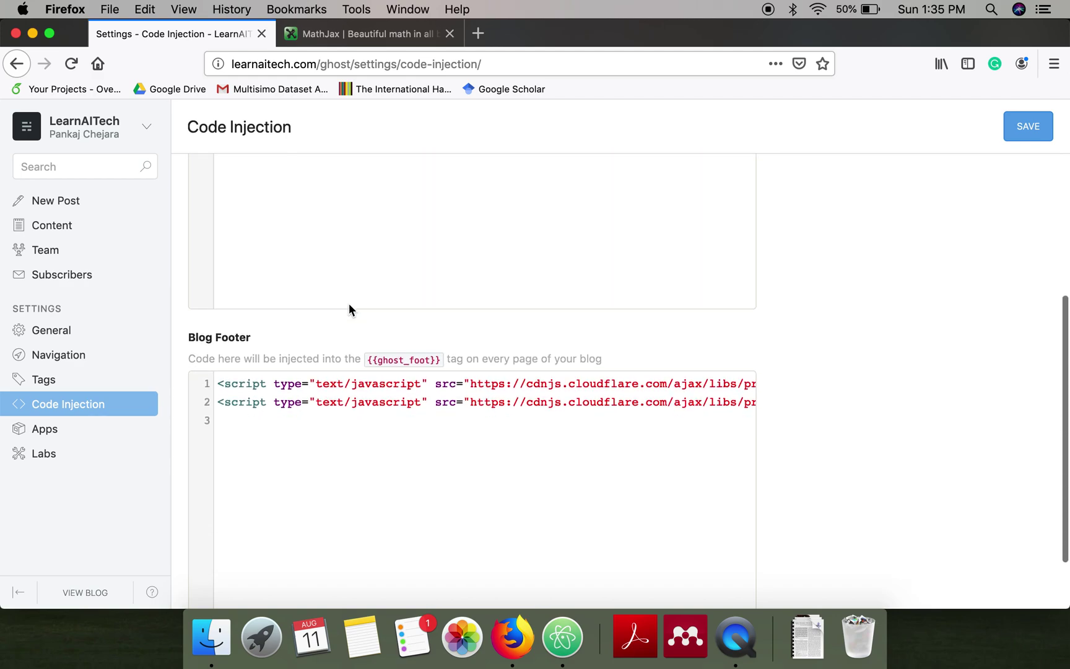
scroll(348, 304, "down", 2)
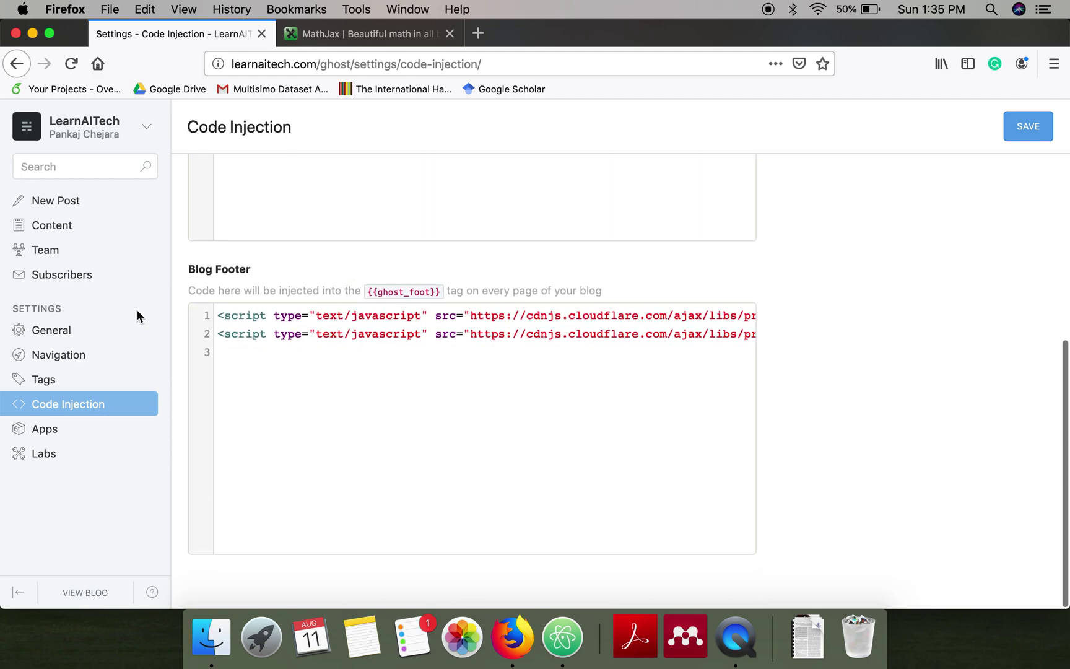
left_click(352, 35)
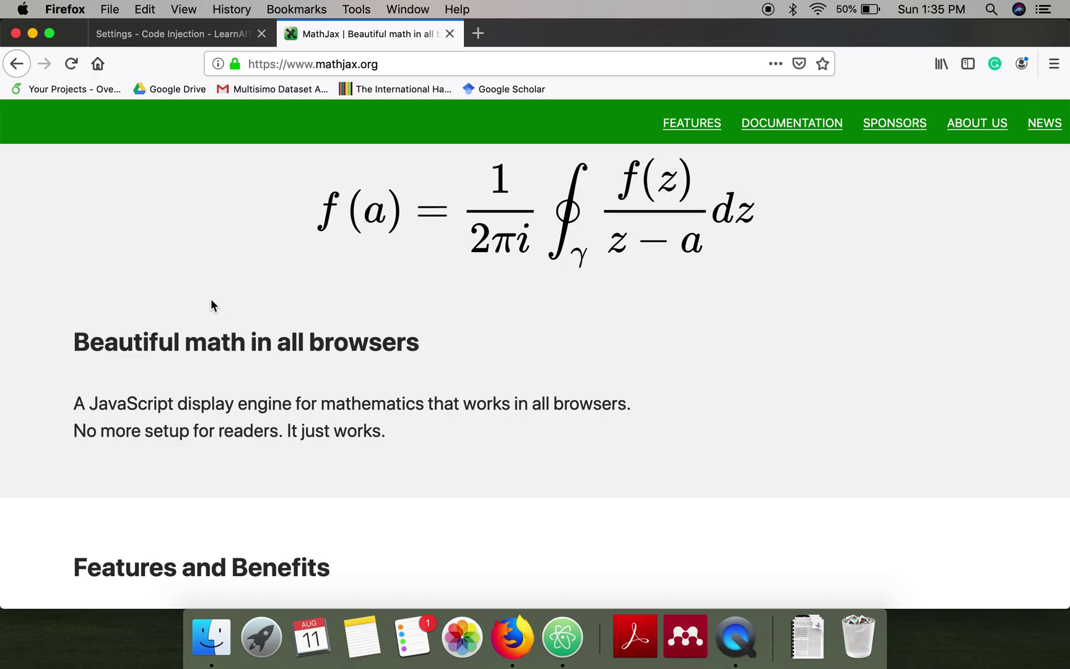
Step: Add blank lines below the existing Blog Footer scripts
left_click(168, 33)
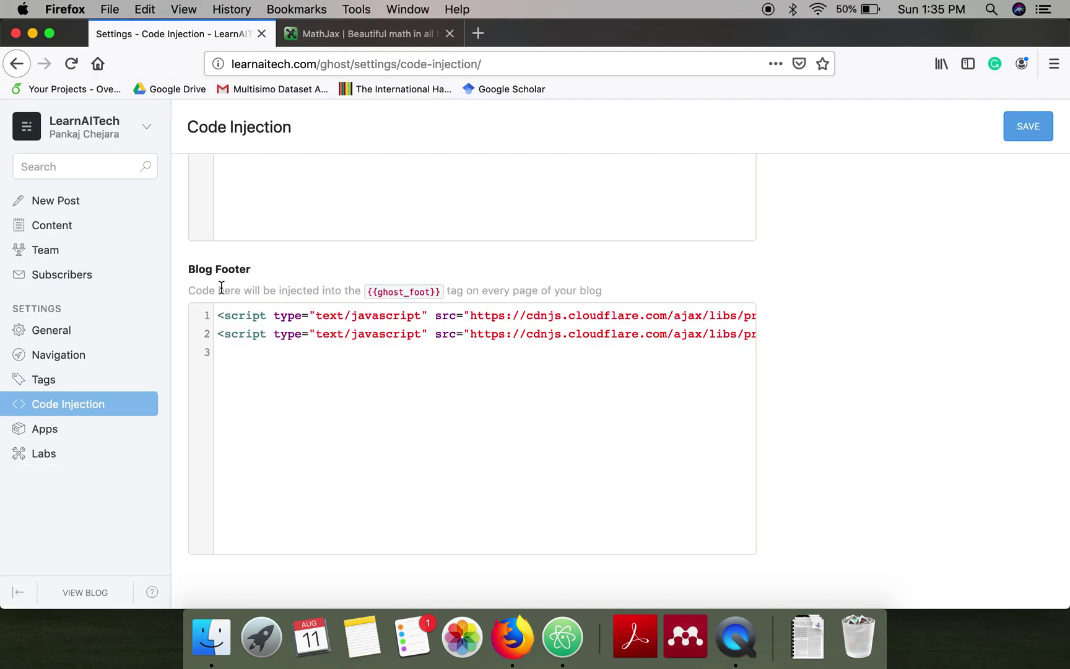
left_click(533, 359)
scroll(533, 360, "right", 5)
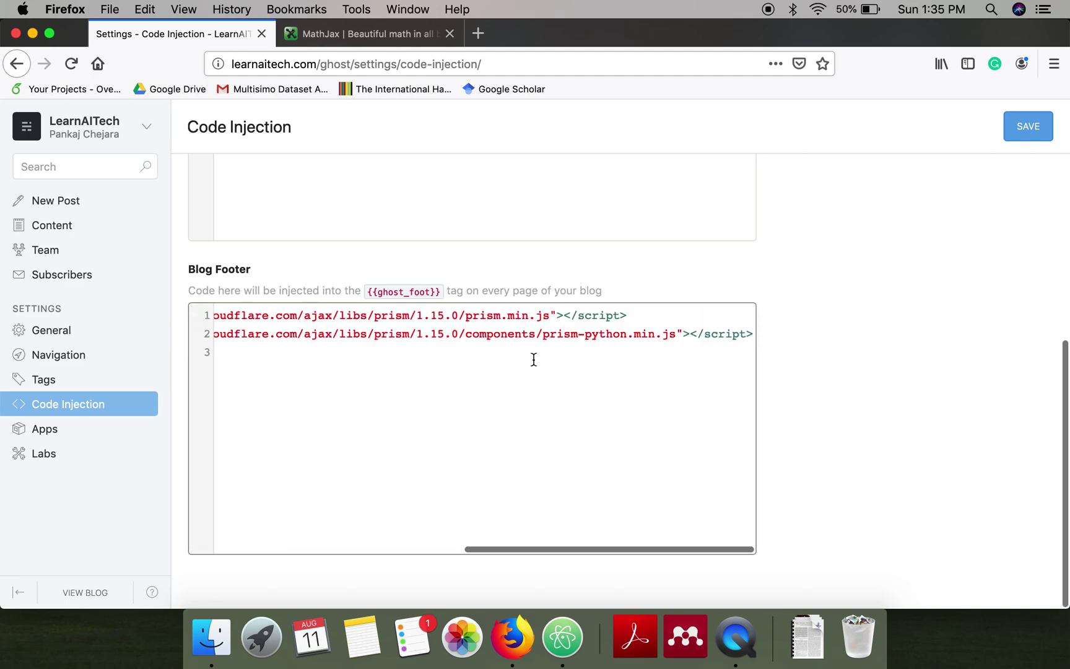
left_click(754, 333)
key("Return")
key("Return")
key("Return")
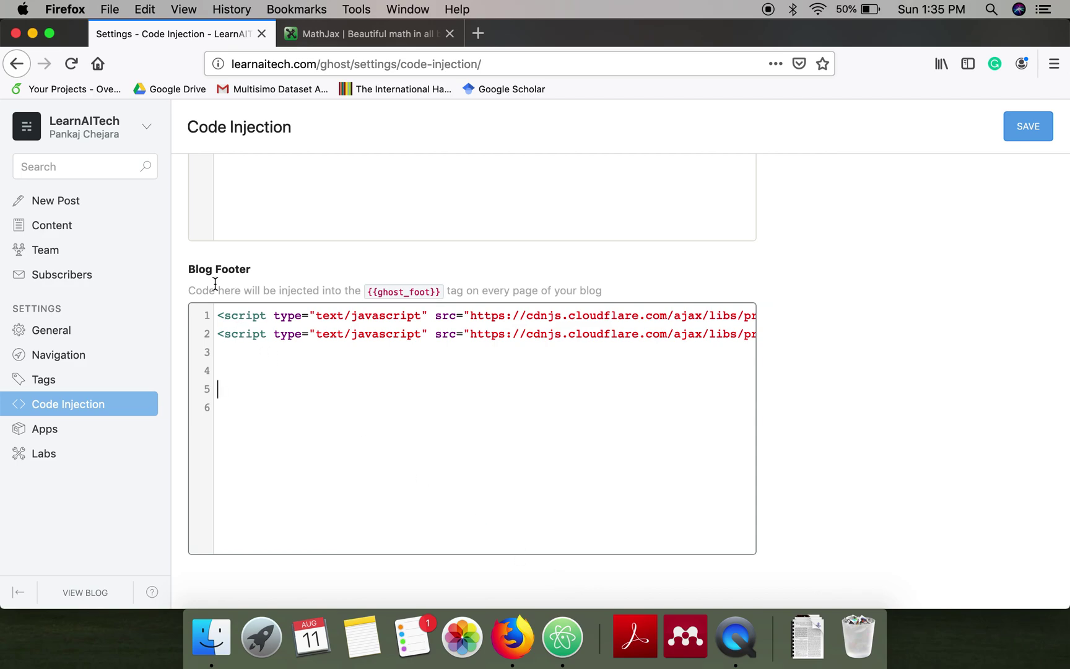
Step: Paste the MathJax tex2jax configuration script from Atom into the footer, save, and start a new post
left_click(563, 639)
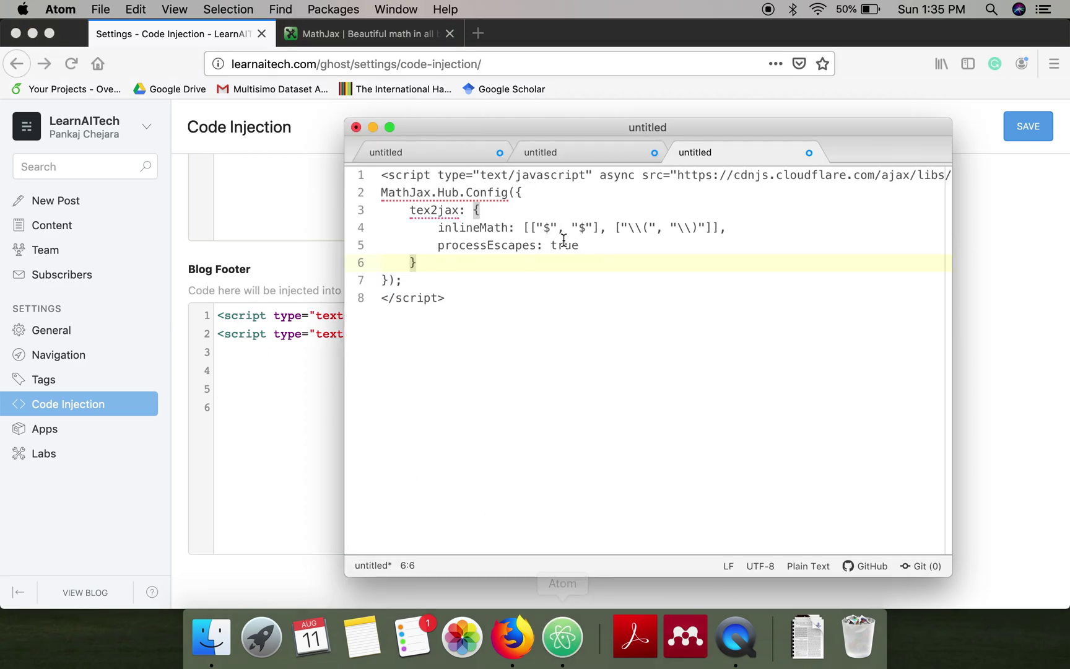
left_click(452, 298)
left_click_drag(451, 298, 353, 172)
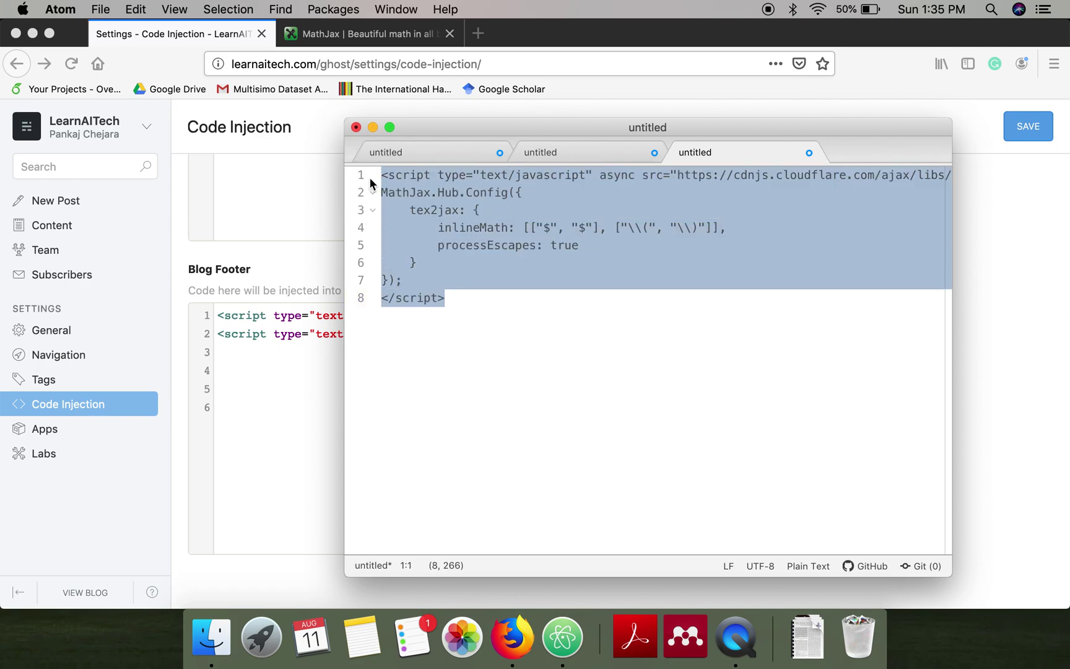
key("super+c")
left_click(264, 395)
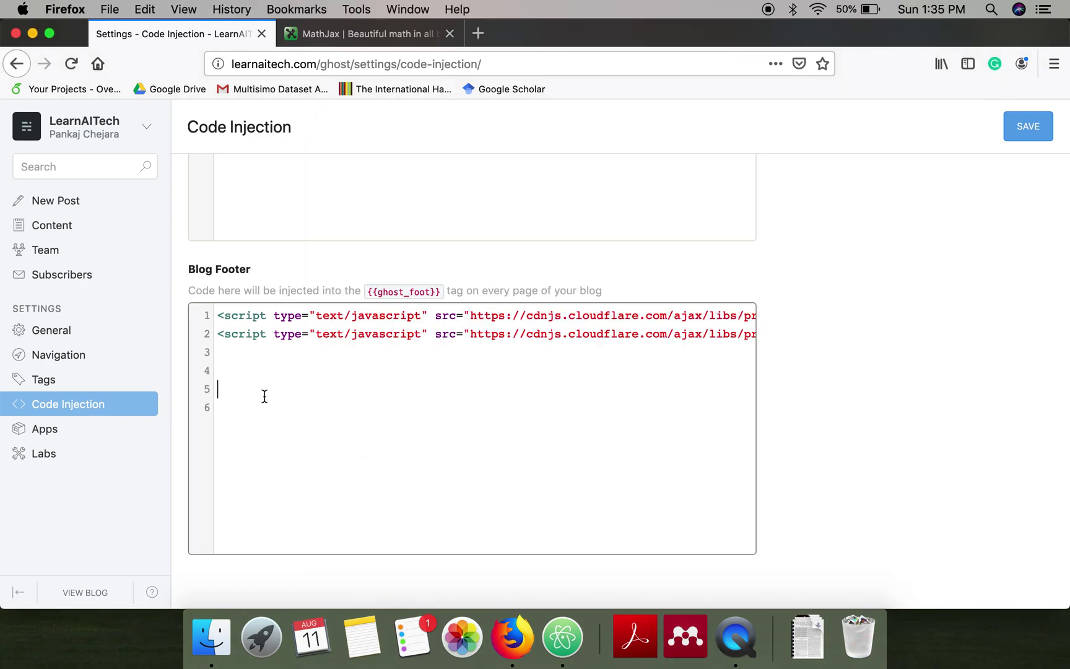
key("super+v")
left_click(1028, 126)
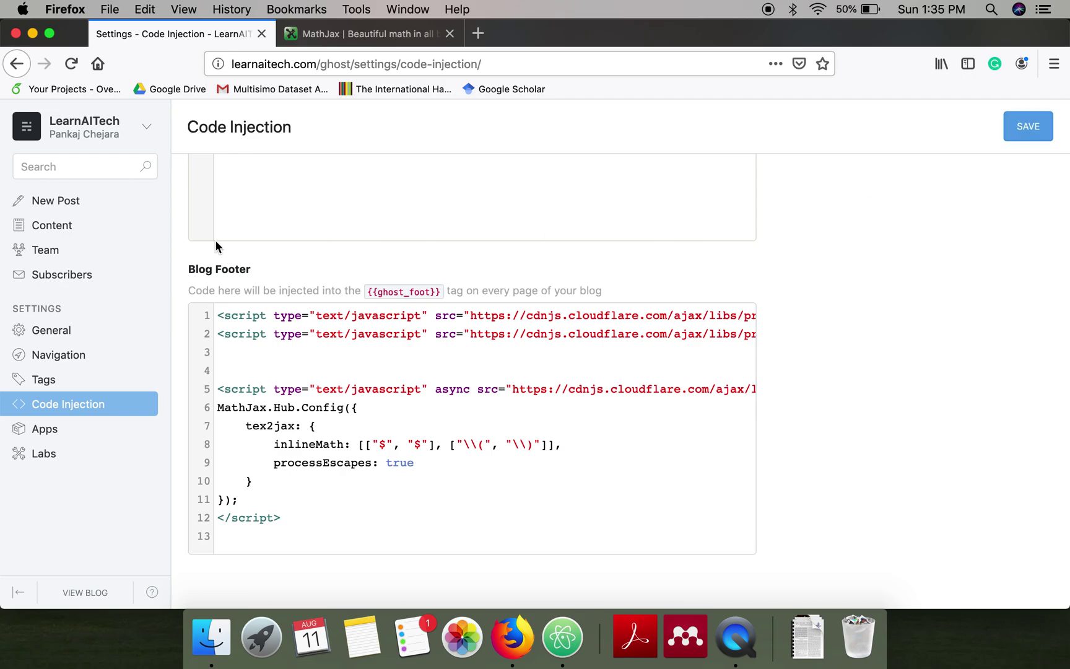
left_click(56, 199)
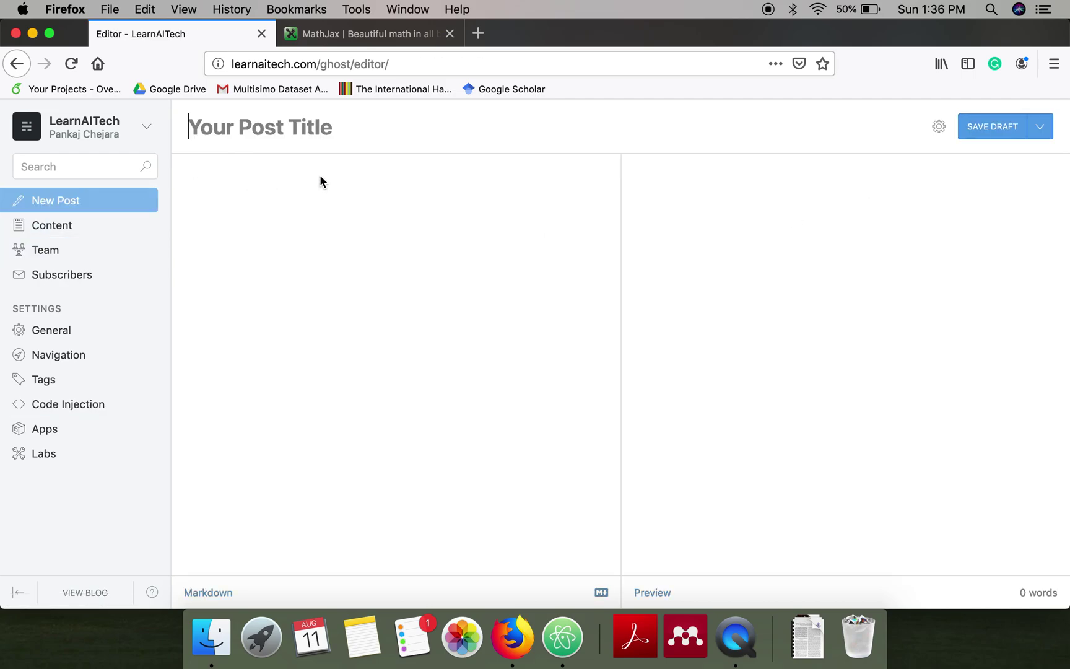
Step: Write $ f(x) = \frac{1}{(x+1)} $ in the post body, save the draft, and preview it
left_click(296, 219)
type("$$")
key("Left")
key("Return")
key("BackSpace")
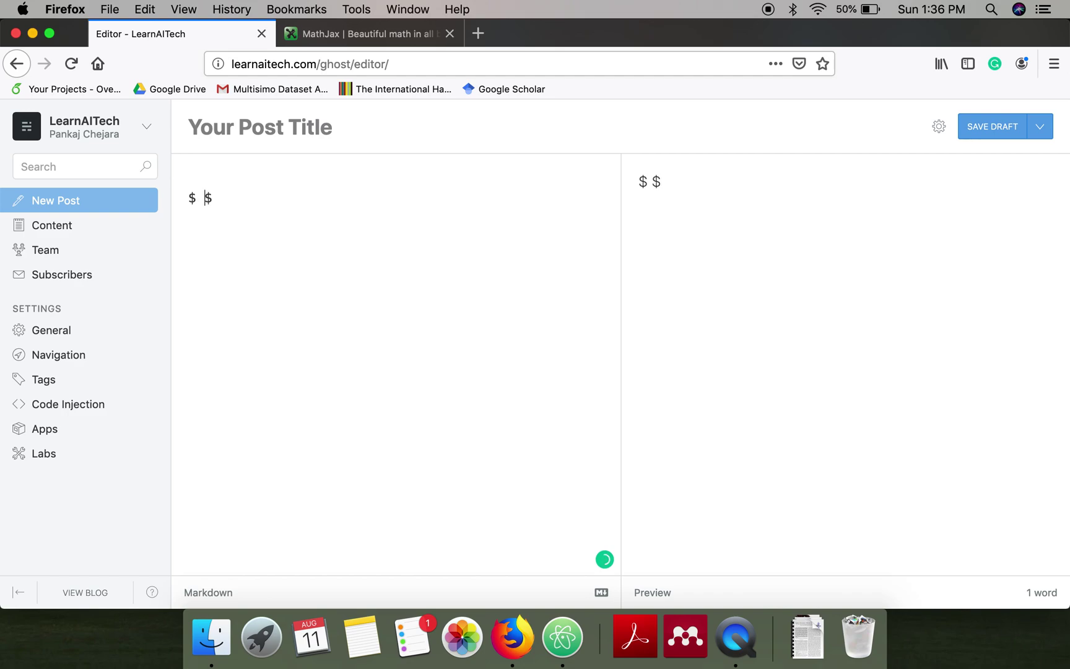
key("Left")
key("Left")
type("f(x) = \\frac{}")
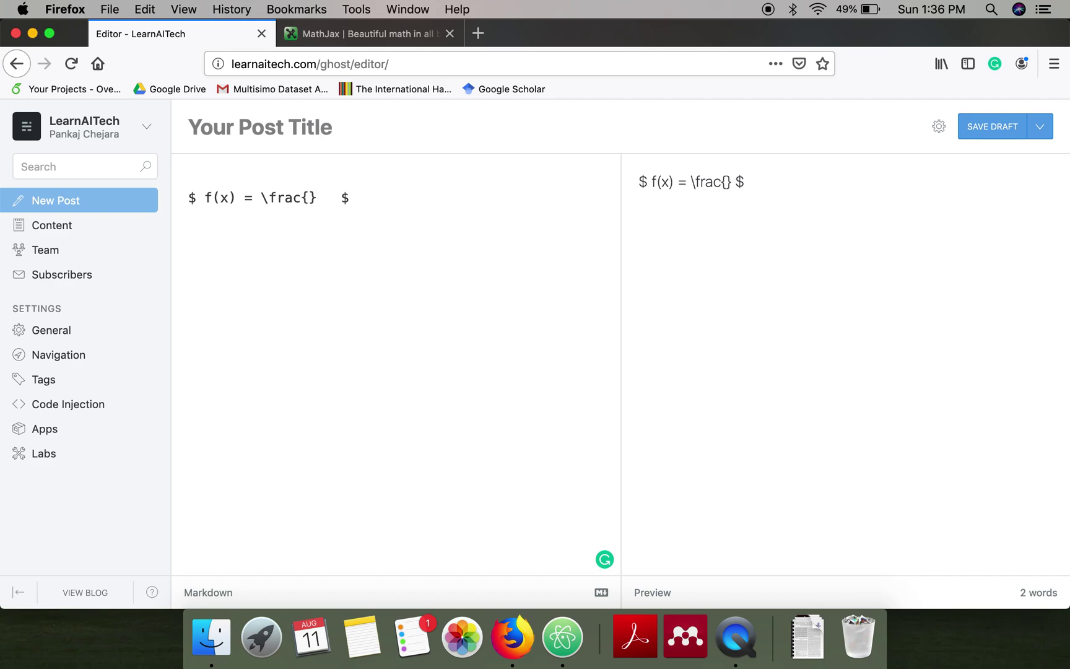
type("{}")
type("1")
key("Right")
key("Right")
type("(x+1)")
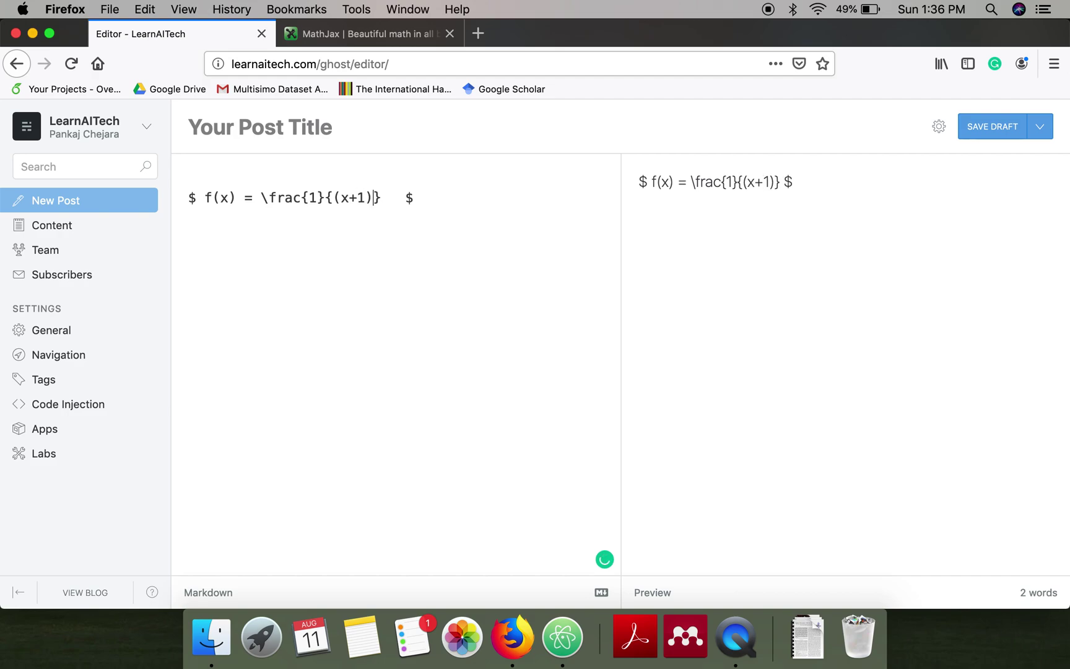
left_click(966, 136)
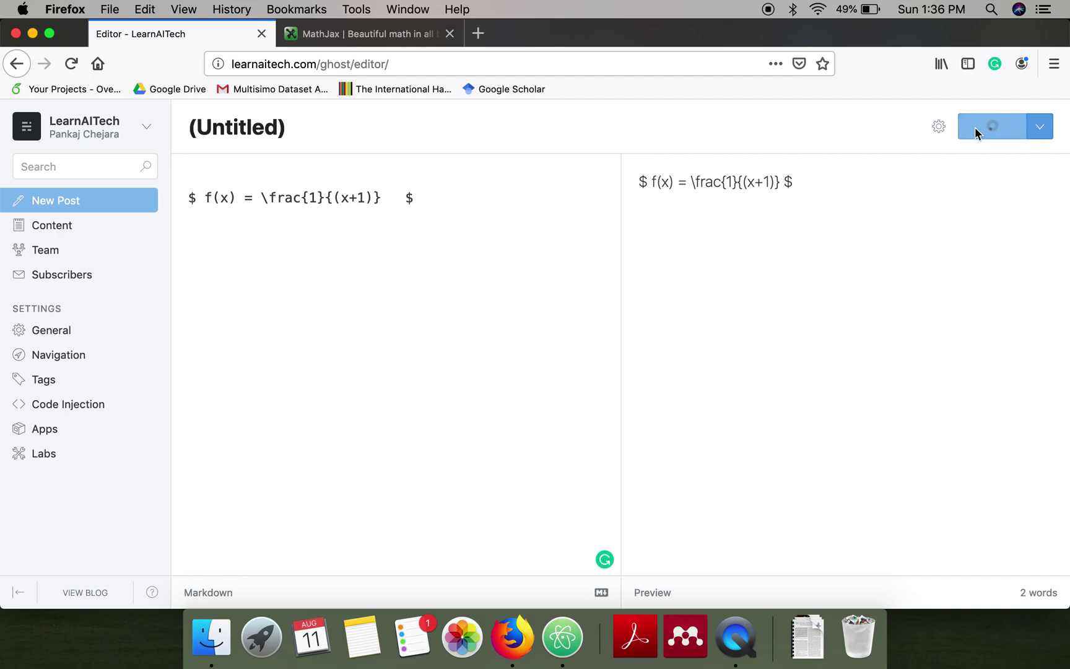
left_click(654, 592)
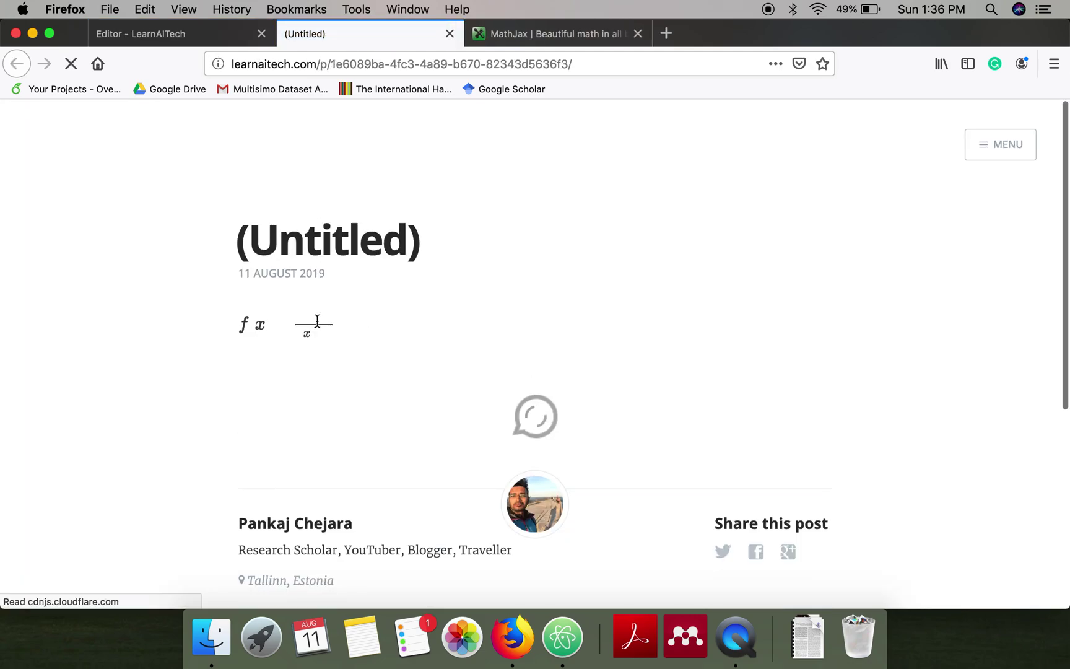